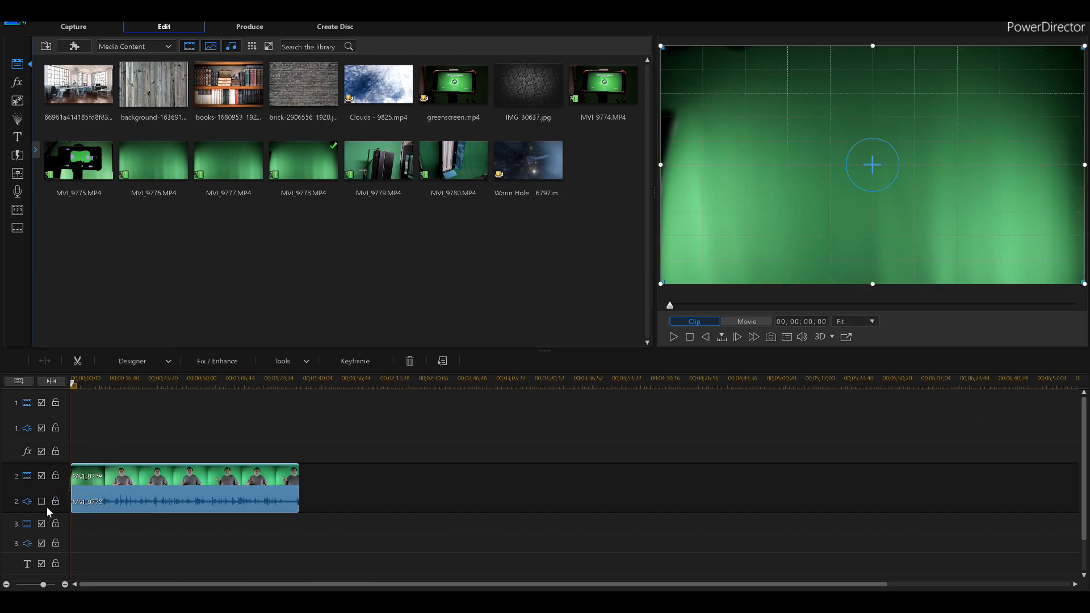
# - Split the green-screen clip MVI_9778 at 00;00;17;27 and remove its opening part, filling the gap
pyautogui.click(110, 384)
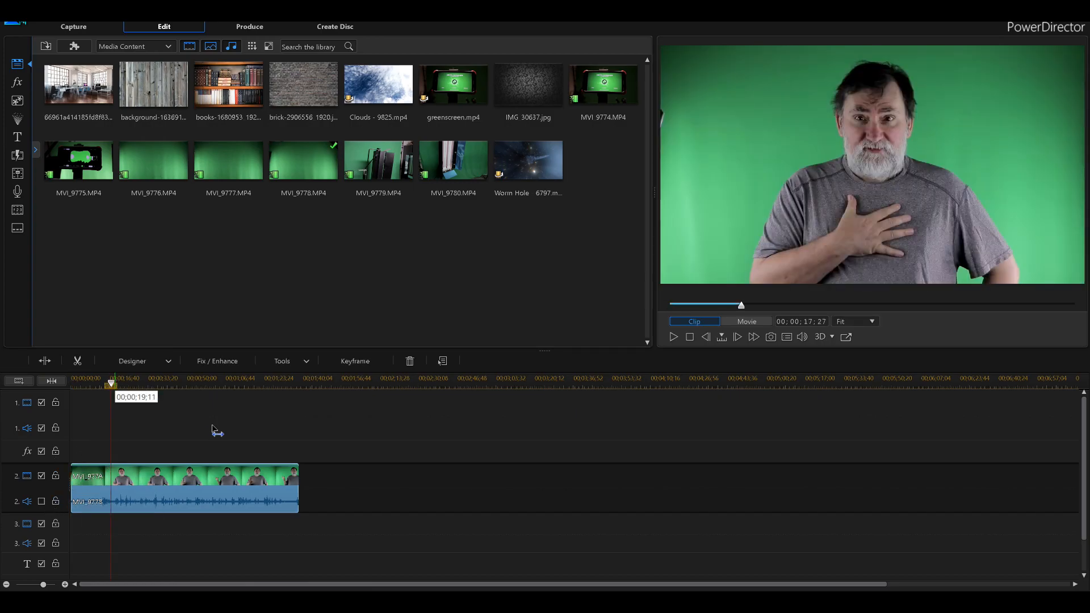
pyautogui.click(54, 365)
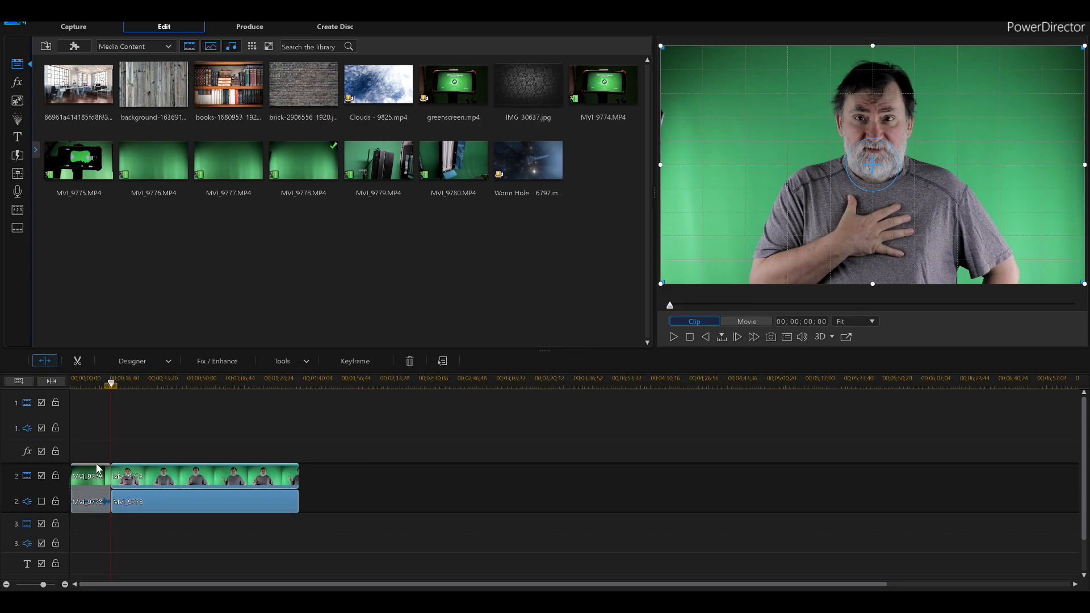
pyautogui.click(96, 492)
pyautogui.press('Delete')
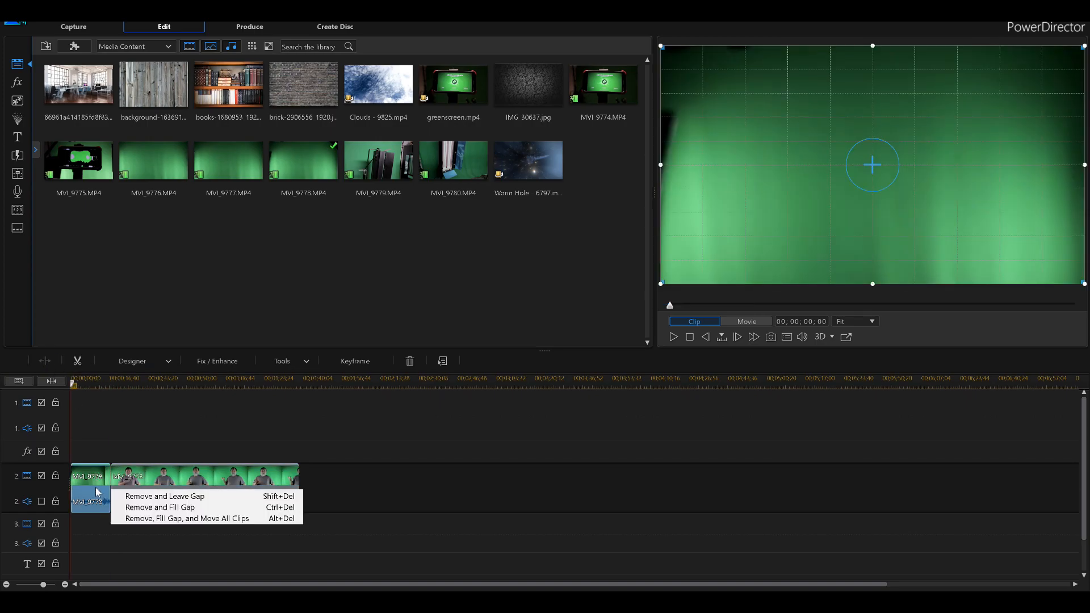
pyautogui.click(174, 508)
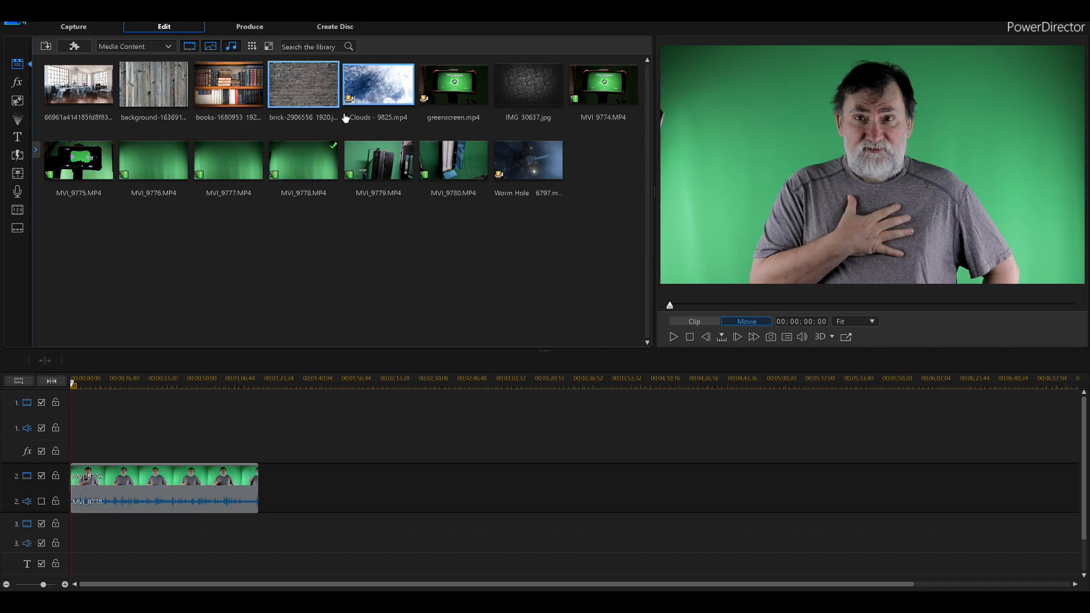
# - Place Clouds - 9825.mp4 on track 1 and chroma-key the green out of the MVI_9778 clip in the PiP Designer with a color range of 12
pyautogui.moveTo(415, 79); pyautogui.dragTo(44, 434)
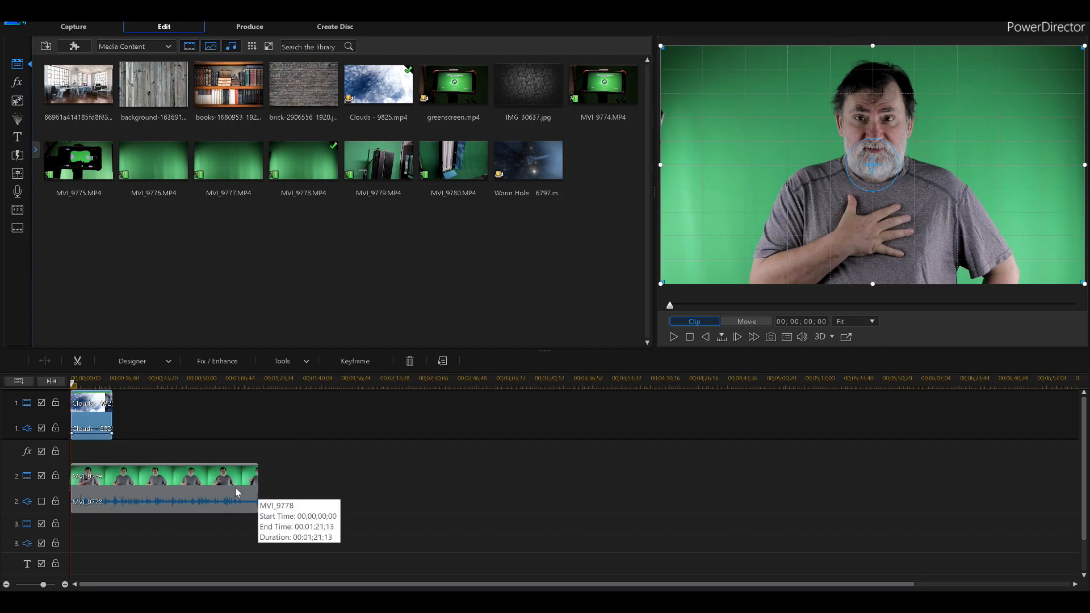
pyautogui.click(181, 492)
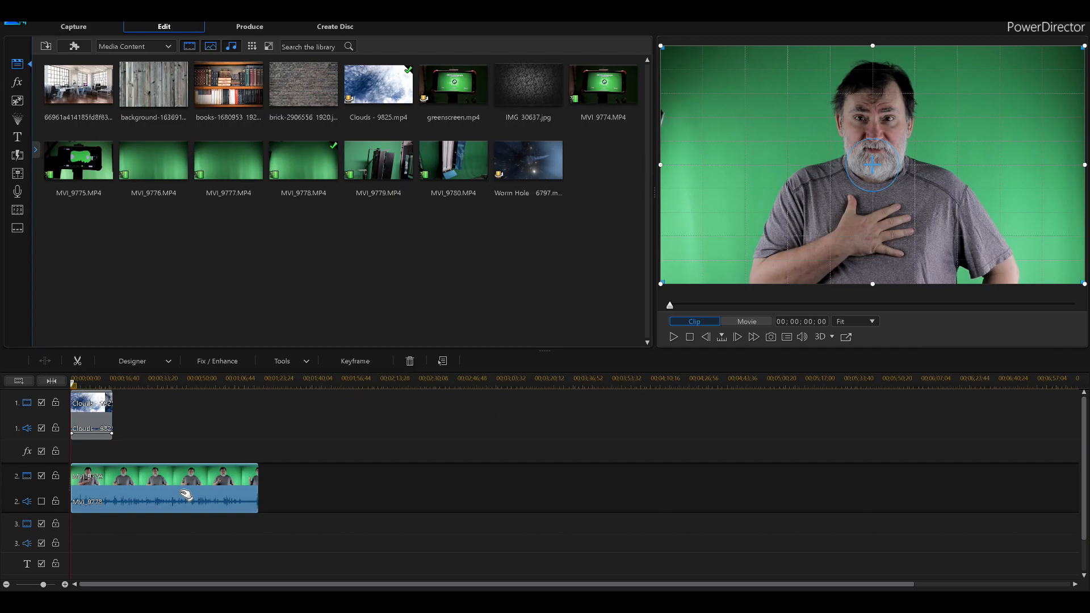
pyautogui.click(168, 364)
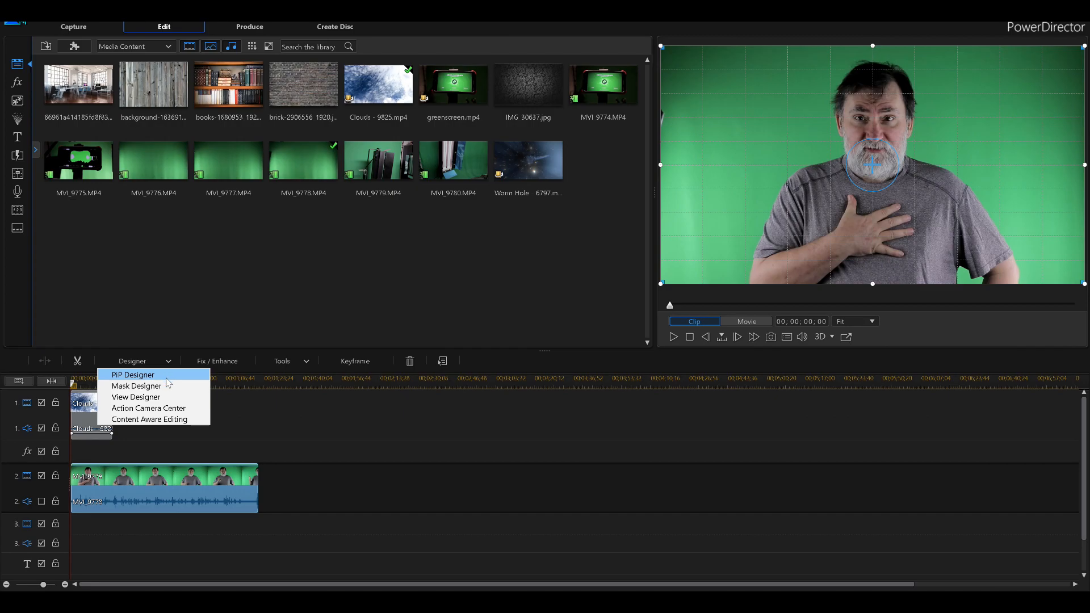
pyautogui.click(166, 376)
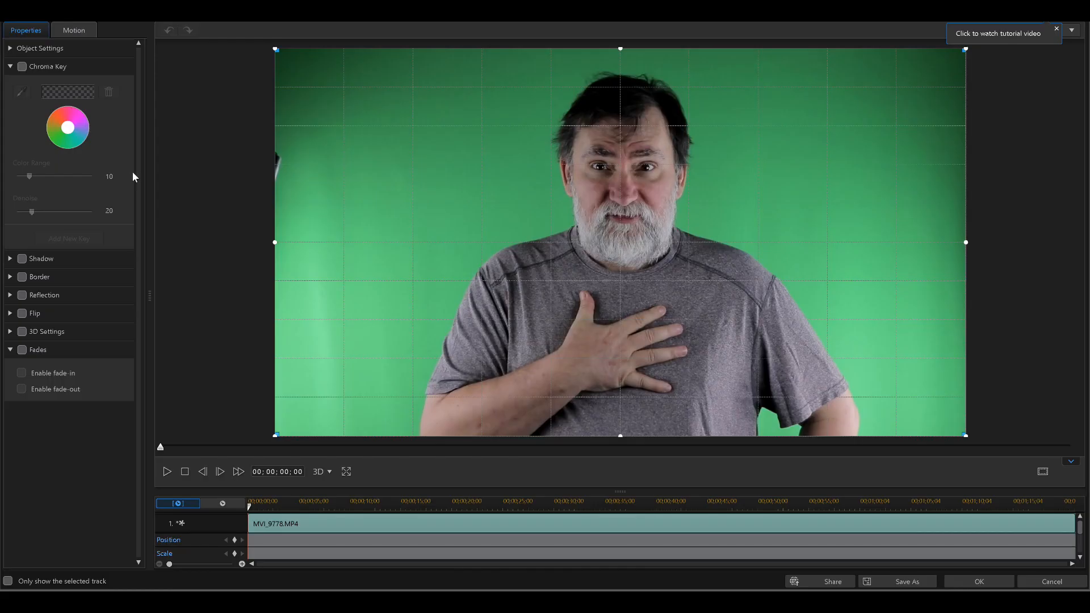
pyautogui.click(21, 67)
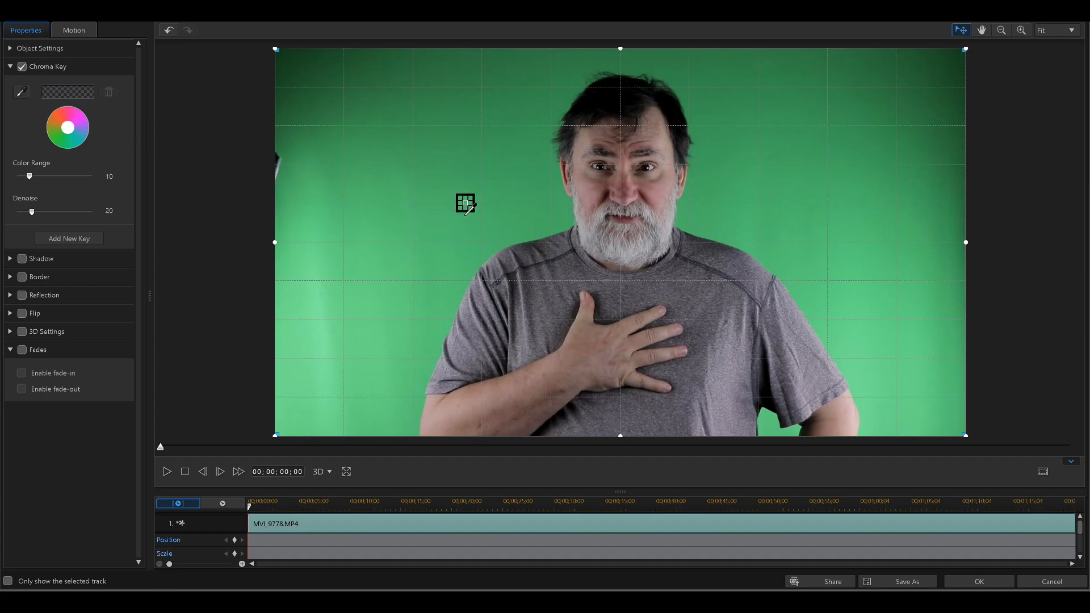
pyautogui.click(503, 159)
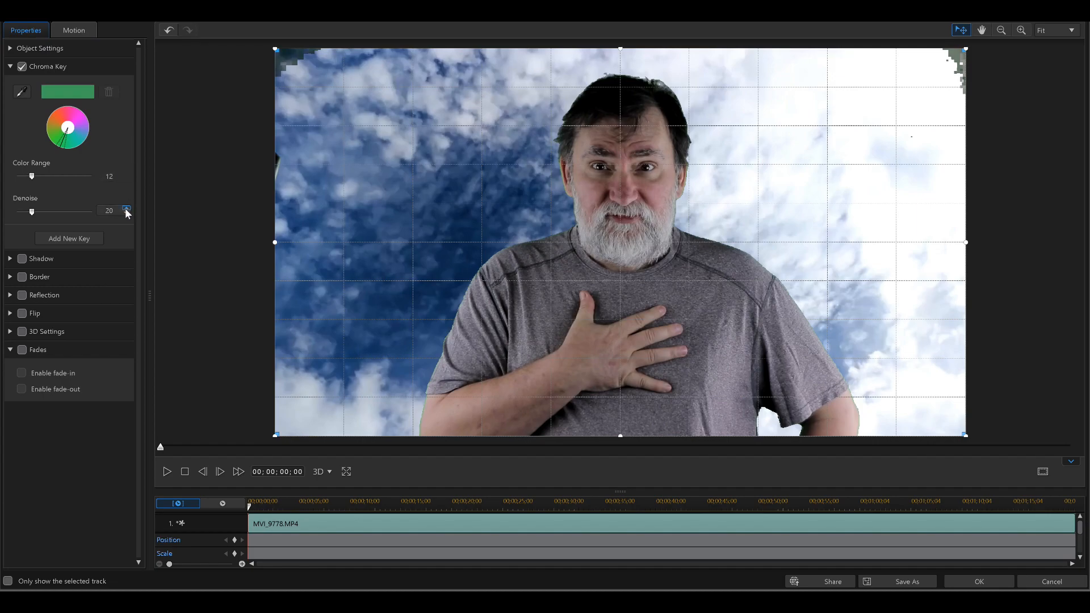
# - Set the chroma key's denoise to 22 and apply the PiP Designer changes
pyautogui.click(126, 209)
pyautogui.click(126, 208)
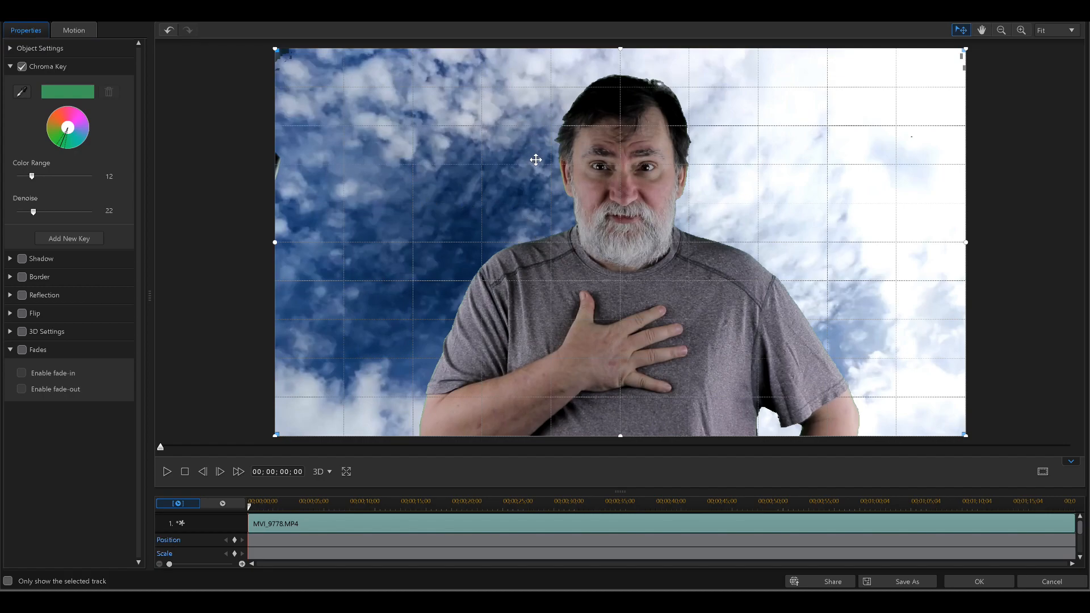
pyautogui.click(979, 579)
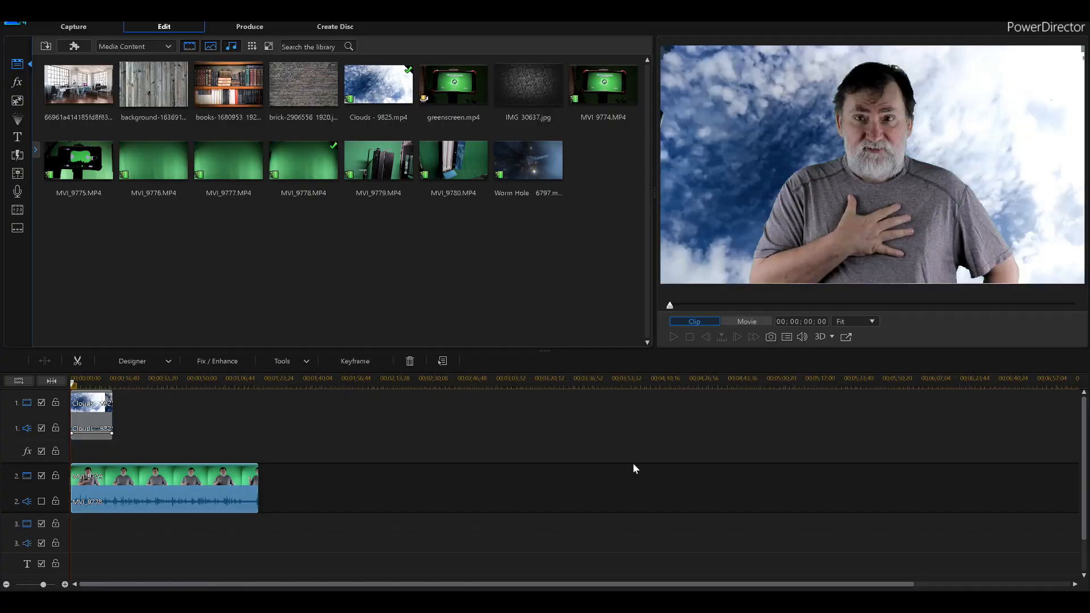
# - Add a plain square-cornered rectangle mask to the keyed MVI_9778 clip in the Mask Designer
pyautogui.click(690, 107)
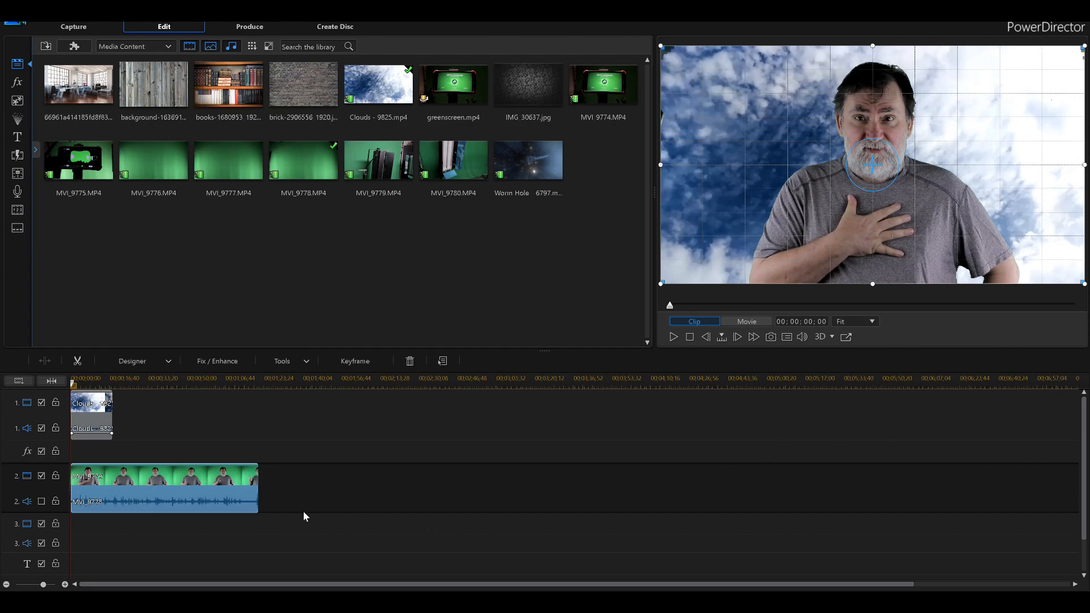
pyautogui.click(167, 368)
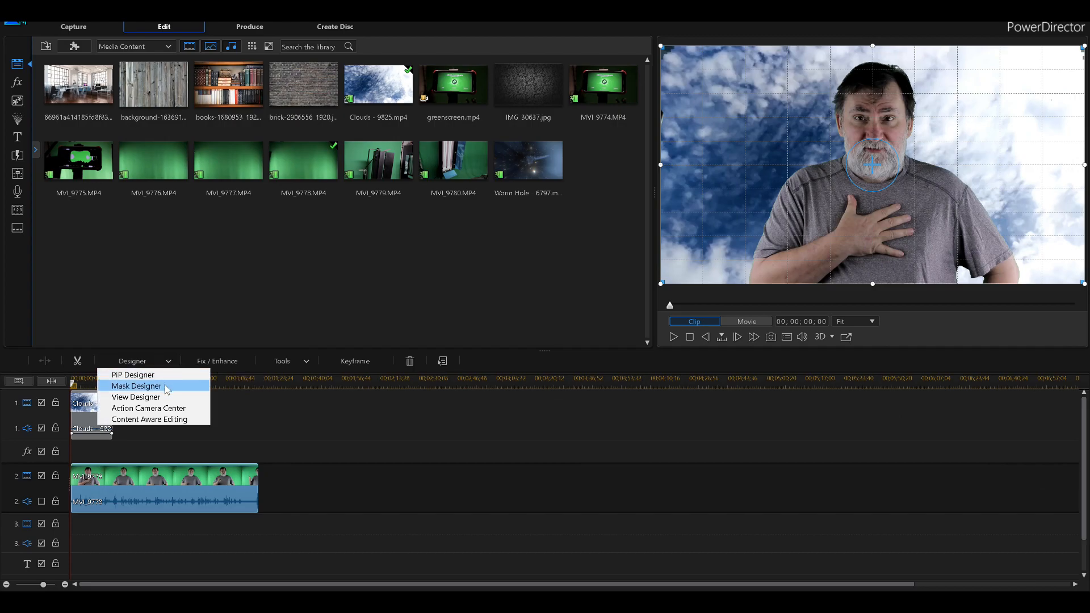
pyautogui.click(166, 388)
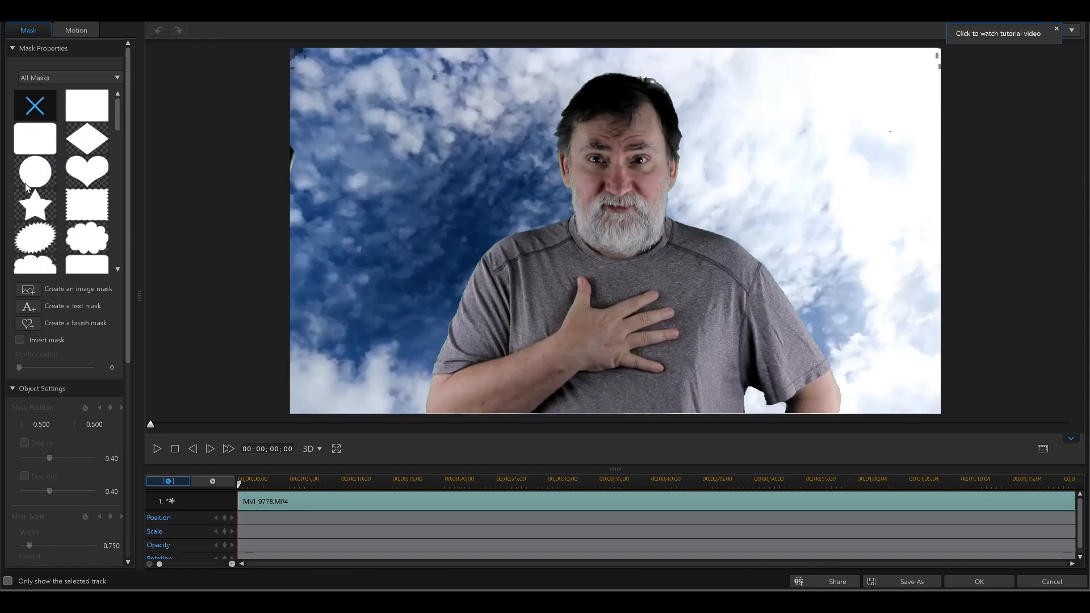
pyautogui.click(89, 102)
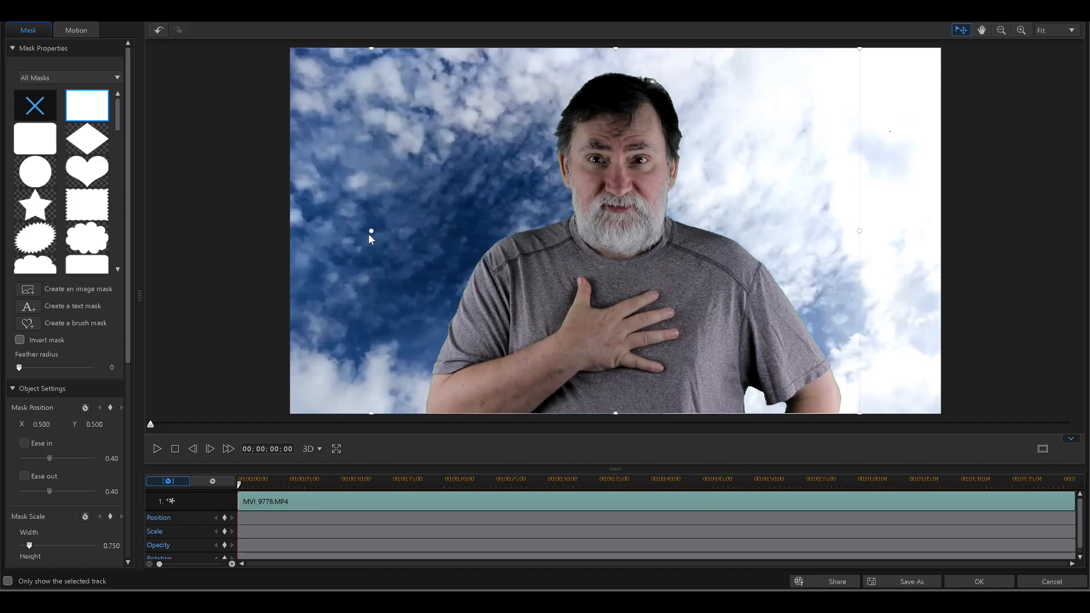
# - Extend the mask past the bottom of the frame, widen its right edge, pull in its left edge, apply it and preview the composite
pyautogui.scroll(-5, 94, 338)
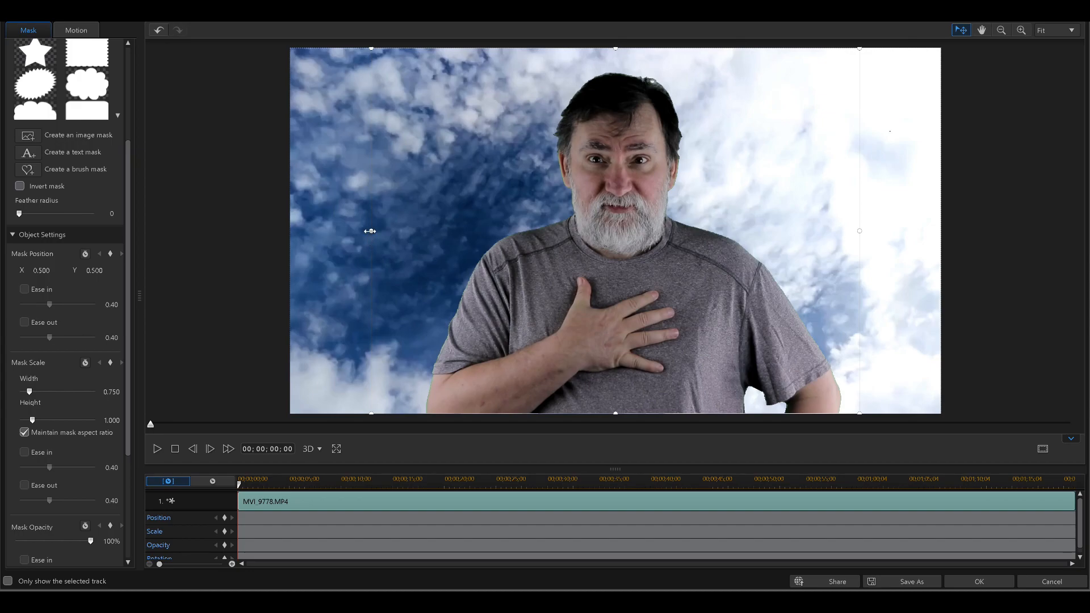
pyautogui.moveTo(384, 227); pyautogui.dragTo(386, 226)
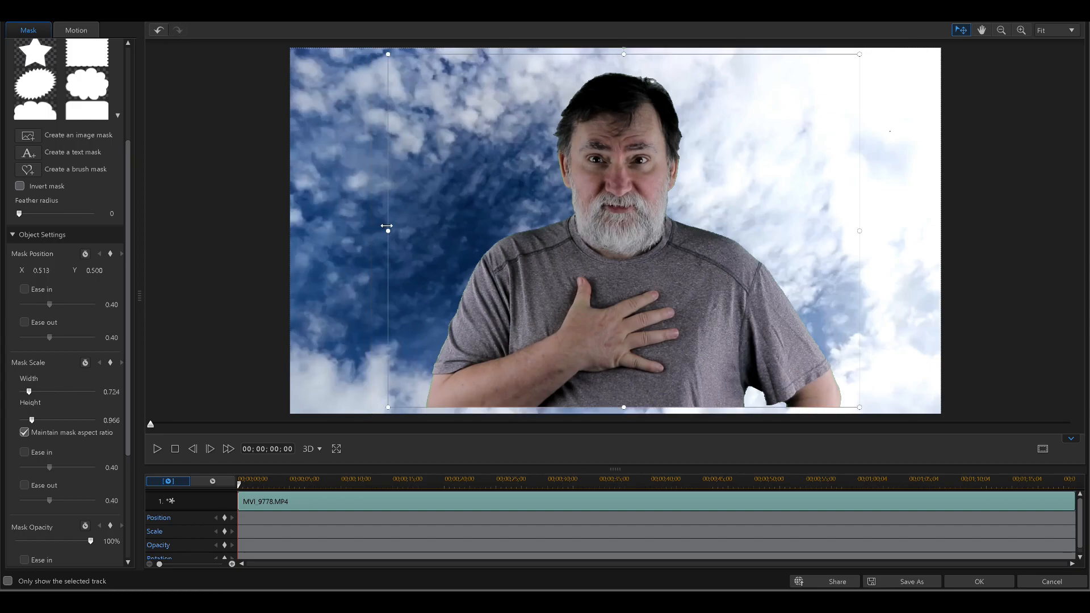
pyautogui.hotkey('ctrl', 'z')
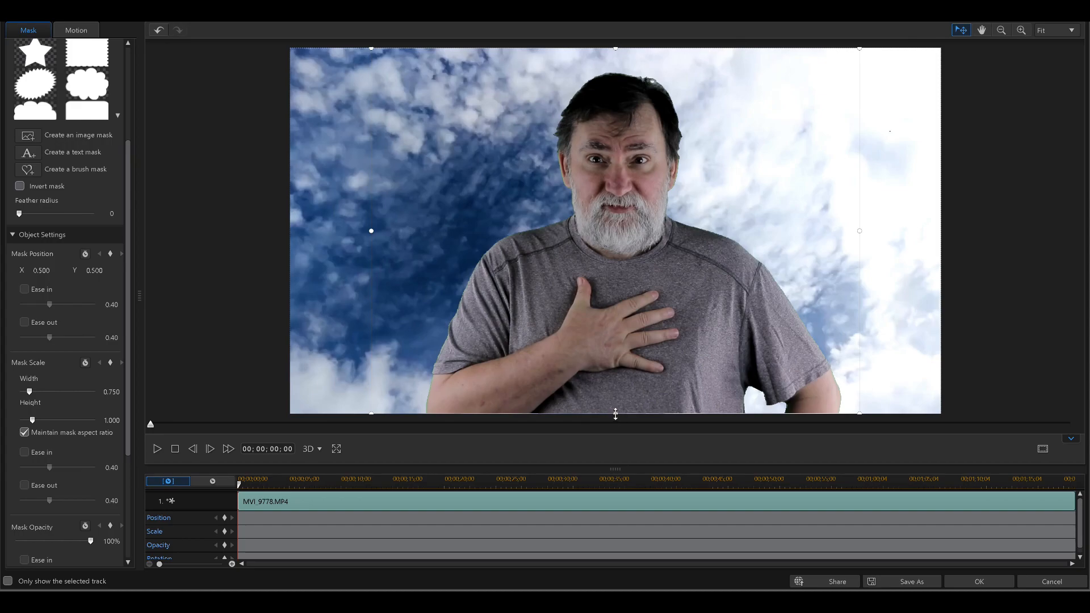
pyautogui.moveTo(615, 414); pyautogui.dragTo(631, 418)
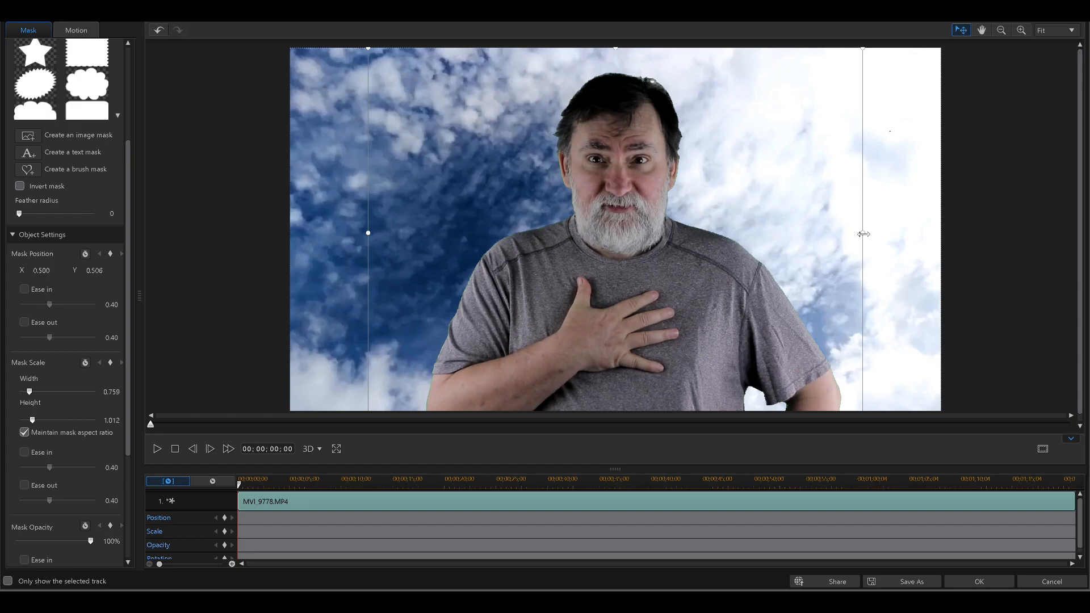
pyautogui.moveTo(863, 234)
pyautogui.mouseDown()
pyautogui.moveTo(850, 234)
pyautogui.moveTo(878, 233)
pyautogui.mouseUp()
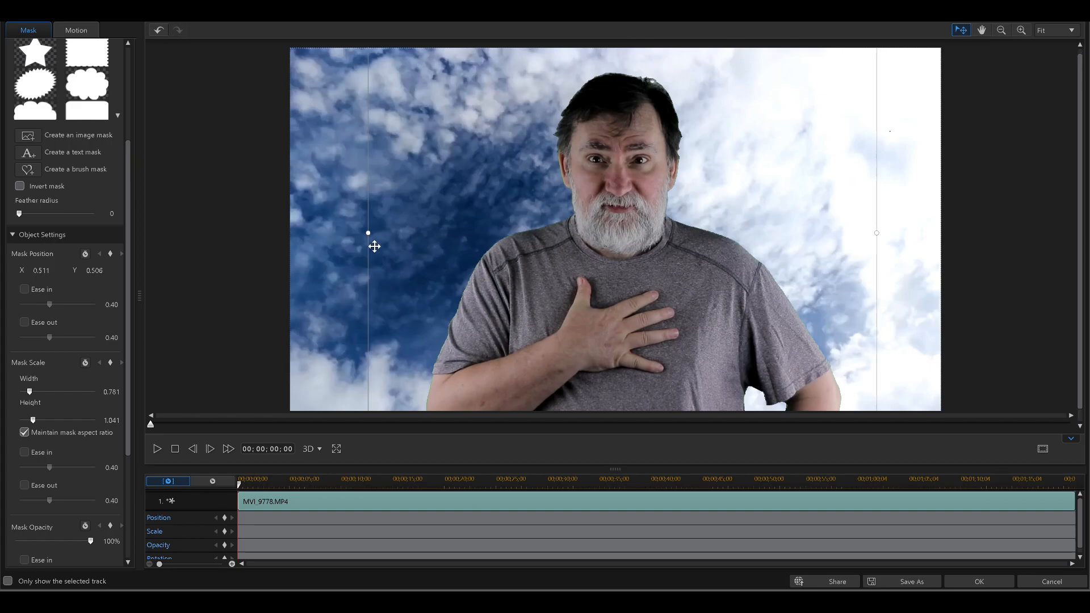
pyautogui.moveTo(370, 233); pyautogui.dragTo(382, 233)
pyautogui.click(967, 581)
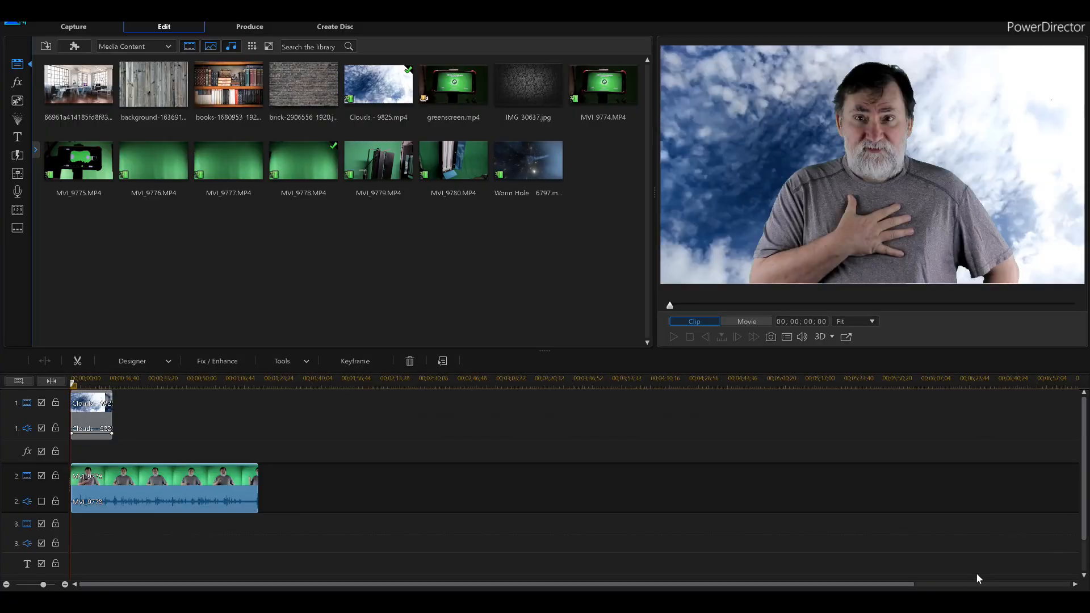
pyautogui.click(674, 337)
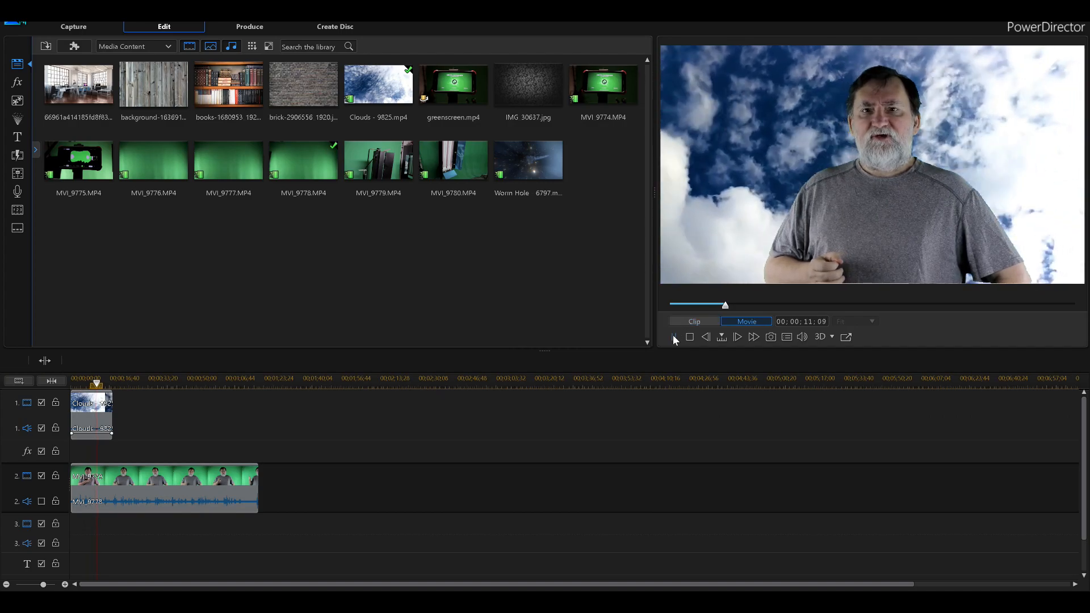
pyautogui.click(674, 337)
# - Place the books image on track 1 directly after the clouds clip and stretch both its sides outward to fill the frame
pyautogui.moveTo(237, 107); pyautogui.dragTo(151, 404)
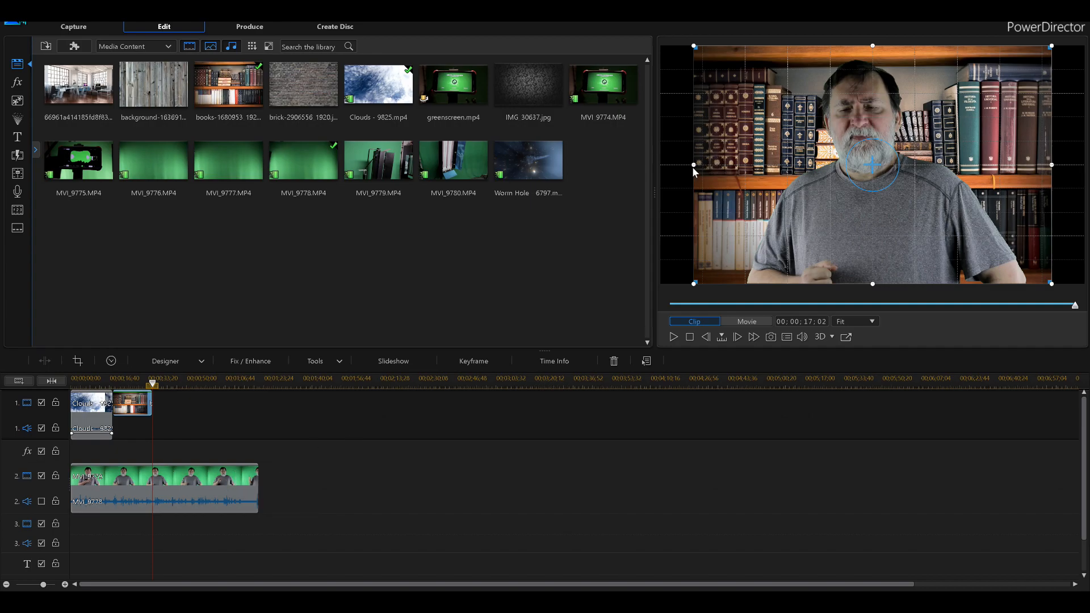
pyautogui.moveTo(693, 165); pyautogui.dragTo(648, 177)
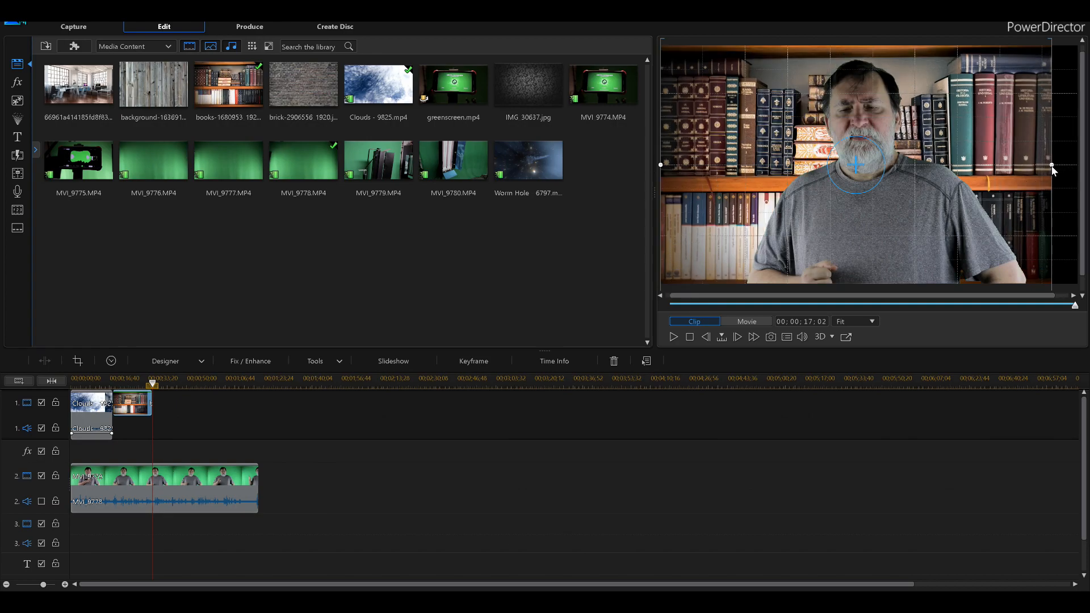
pyautogui.moveTo(1050, 164); pyautogui.dragTo(1086, 164)
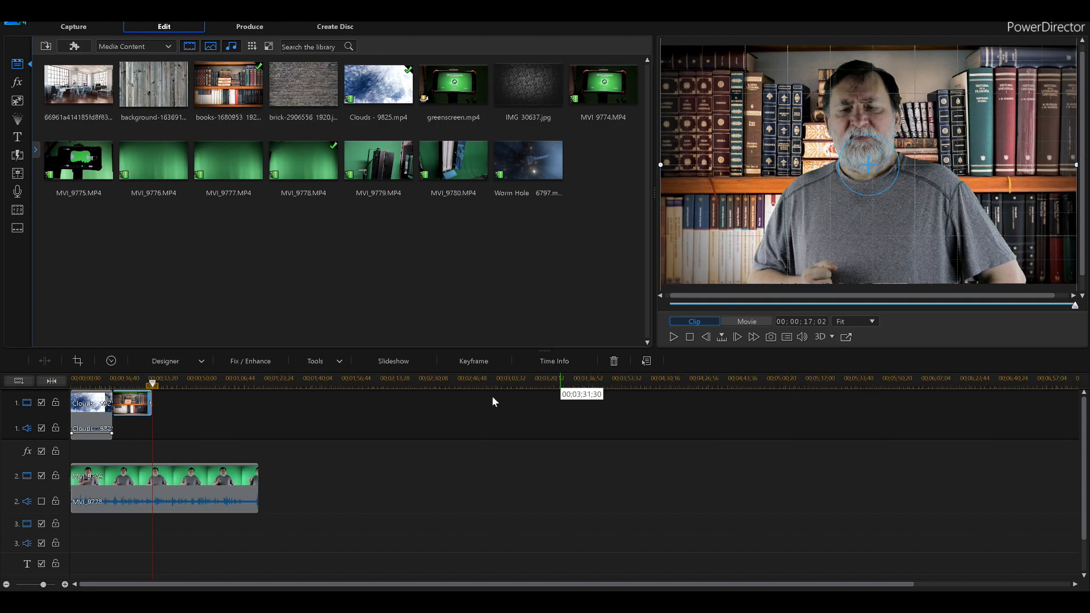
# - Play the movie from 00;00;12;46 to check the change from the clouds to the books background
pyautogui.moveTo(93, 382); pyautogui.dragTo(98, 382)
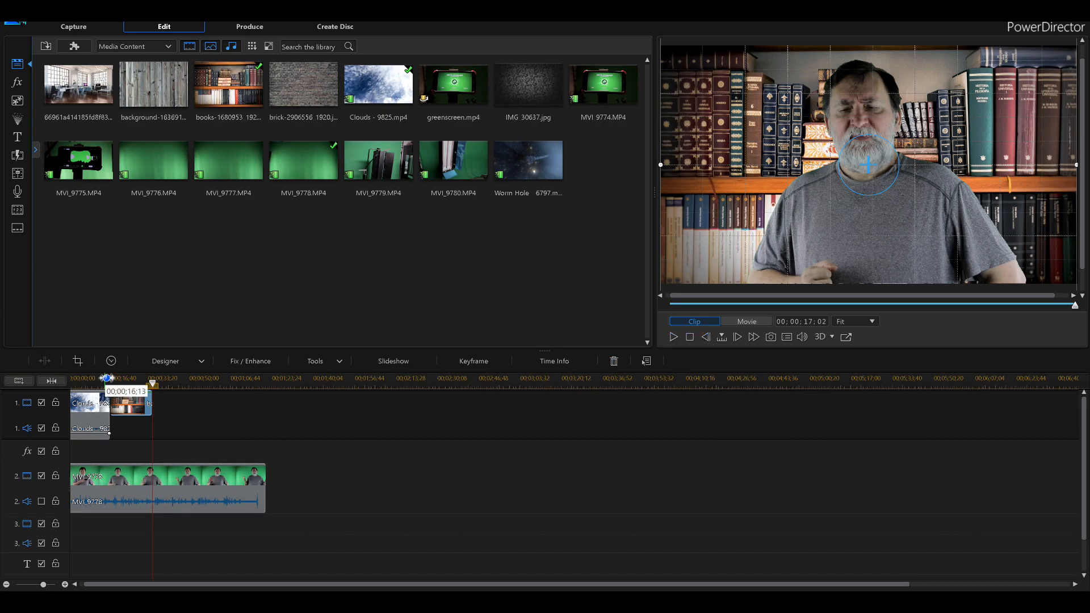
pyautogui.click(97, 380)
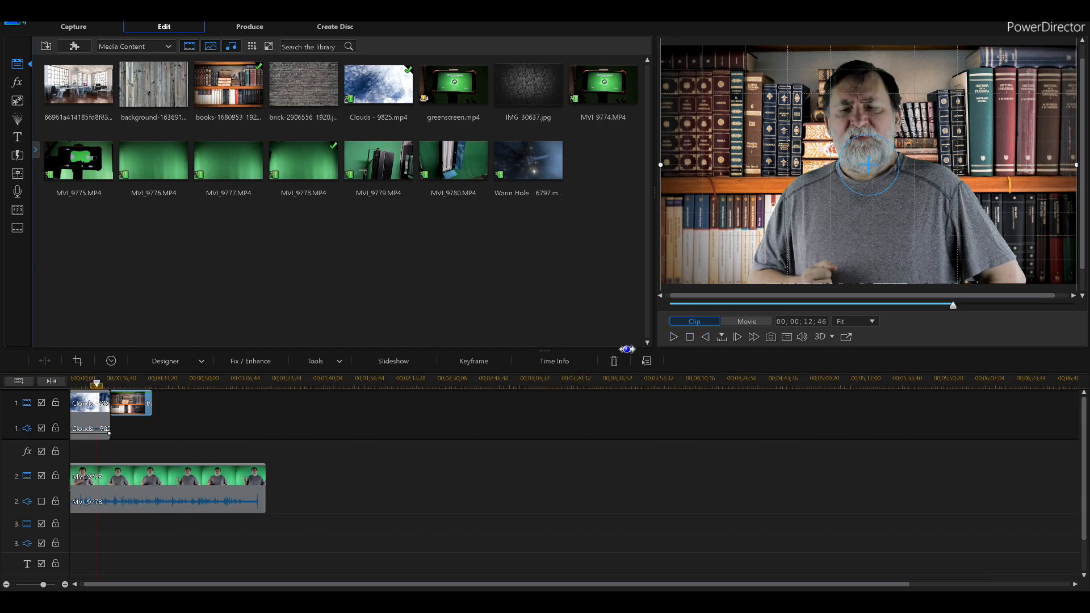
pyautogui.click(674, 337)
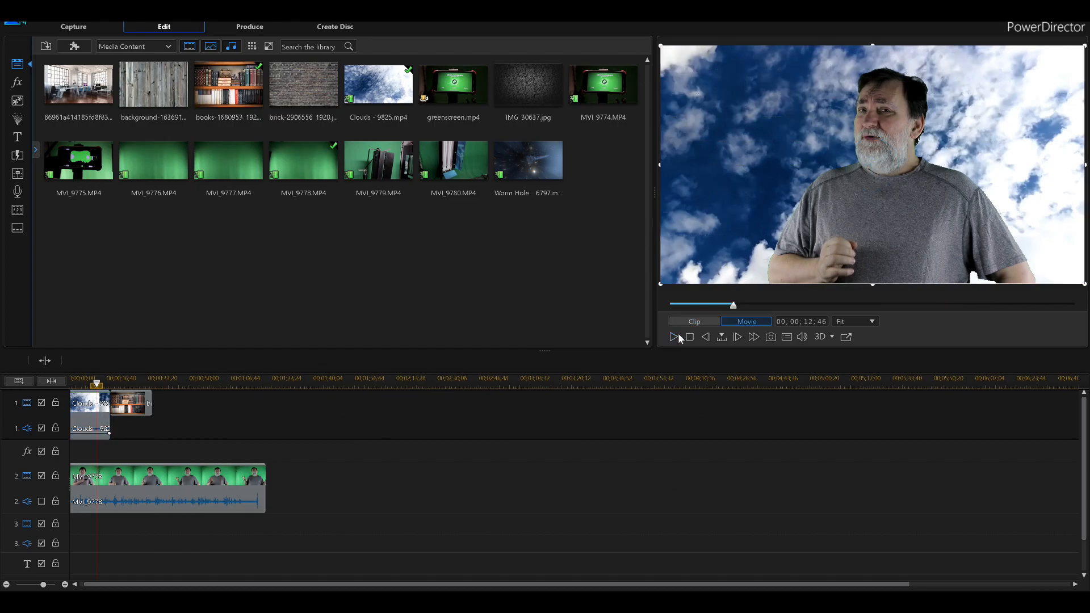